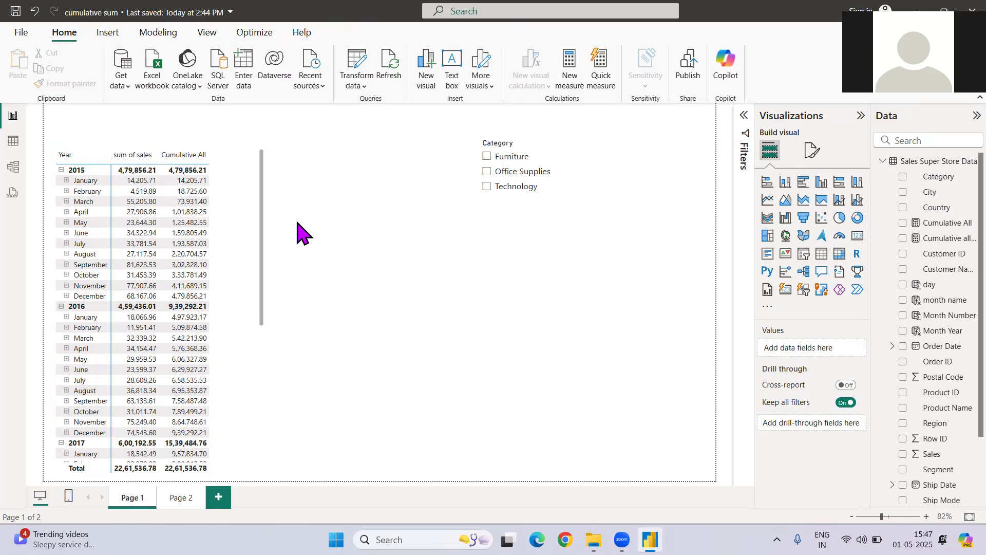
Open the Cumulative All measure's formula and enlarge its text for reading
{"action": "left_click", "coordinate": [940, 239]}
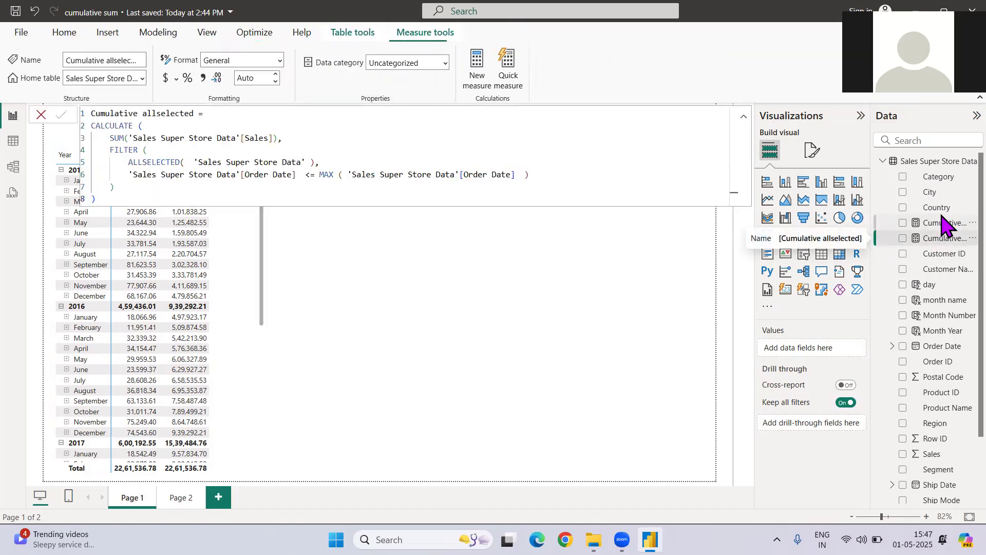
{"action": "left_click", "coordinate": [939, 208]}
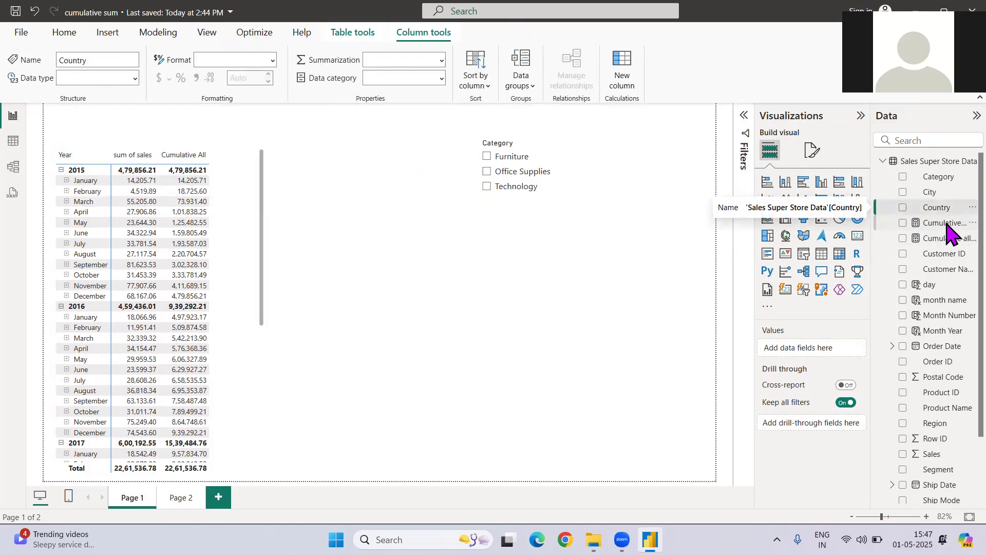
{"action": "left_click", "coordinate": [944, 223]}
{"action": "left_click", "coordinate": [537, 150]}
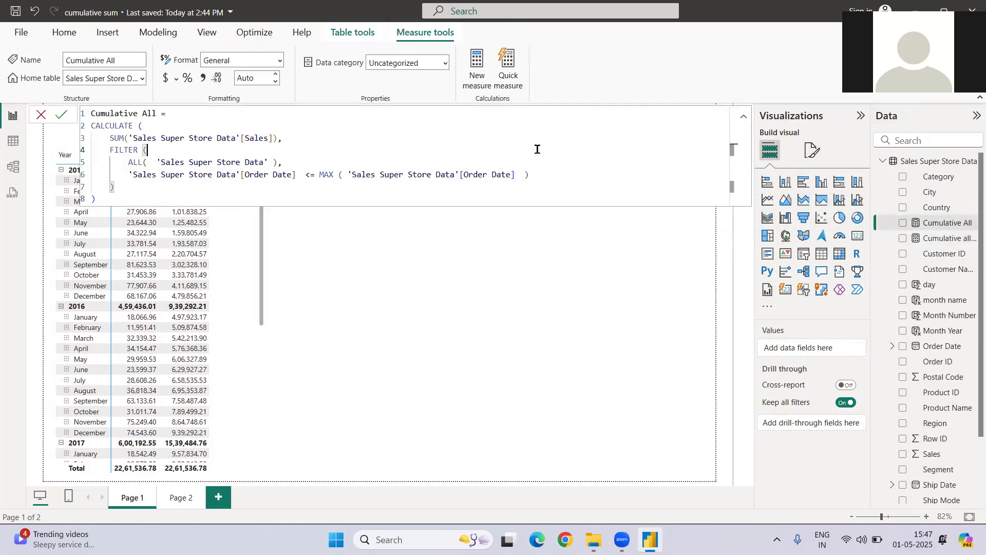
{"action": "scroll", "coordinate": [538, 150], "scroll_direction": "up", "scroll_amount": 5, "text": "ctrl"}
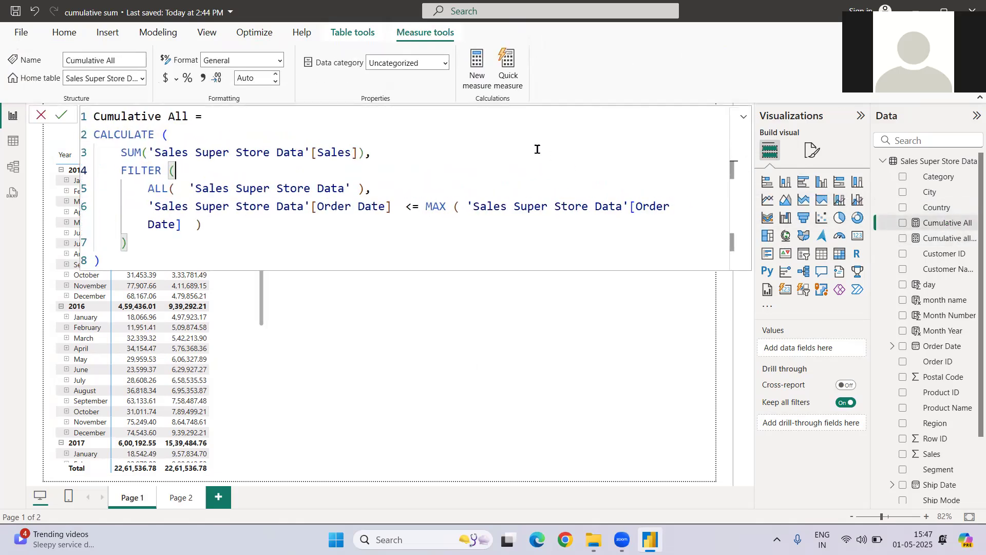
{"action": "scroll", "coordinate": [538, 150], "scroll_direction": "up", "scroll_amount": 4, "text": "ctrl"}
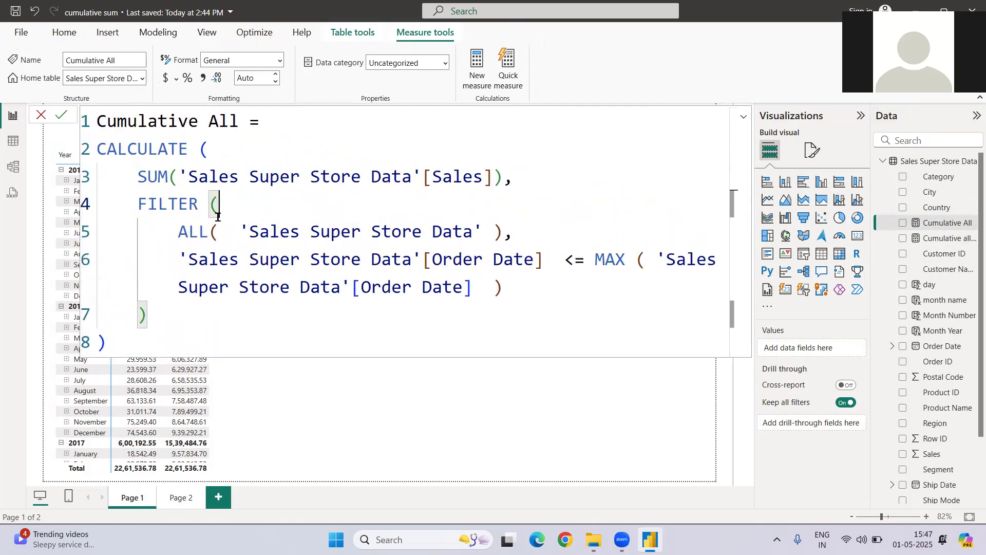
Highlight SUM of Sales, ALL, Order Date, MAX and FILTER parts, then expand the editor
{"action": "left_click_drag", "start_coordinate": [138, 176], "coordinate": [519, 185]}
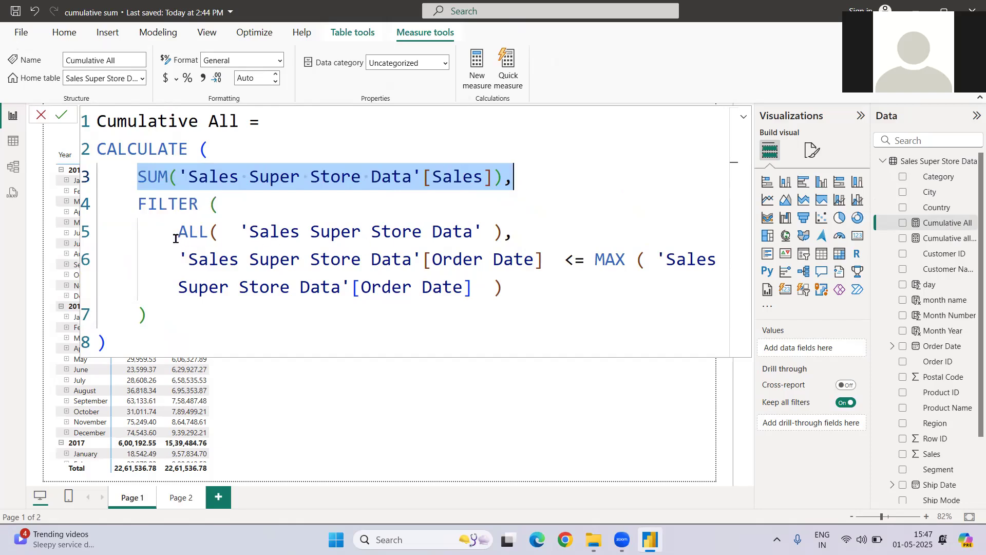
{"action": "left_click_drag", "start_coordinate": [175, 238], "coordinate": [513, 239]}
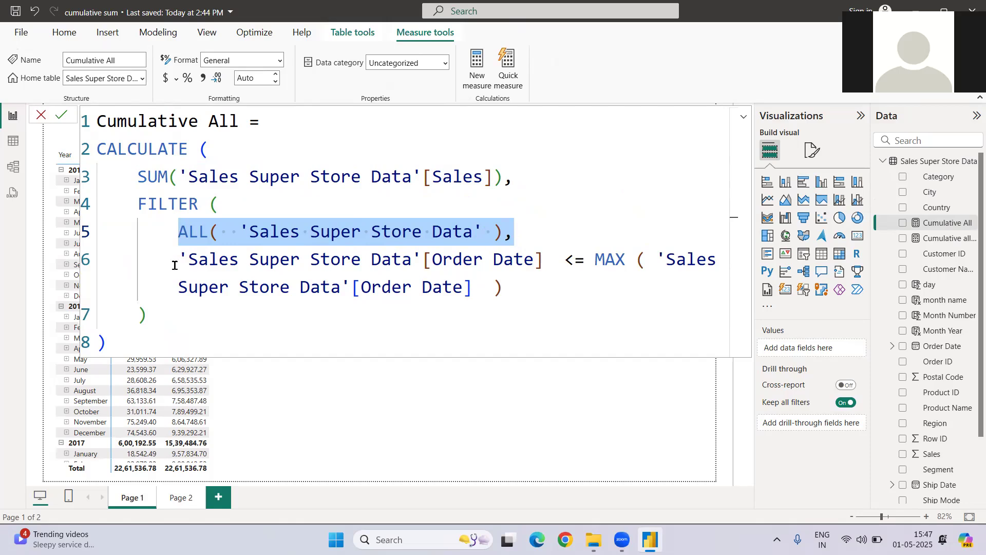
{"action": "left_click_drag", "start_coordinate": [178, 261], "coordinate": [544, 262]}
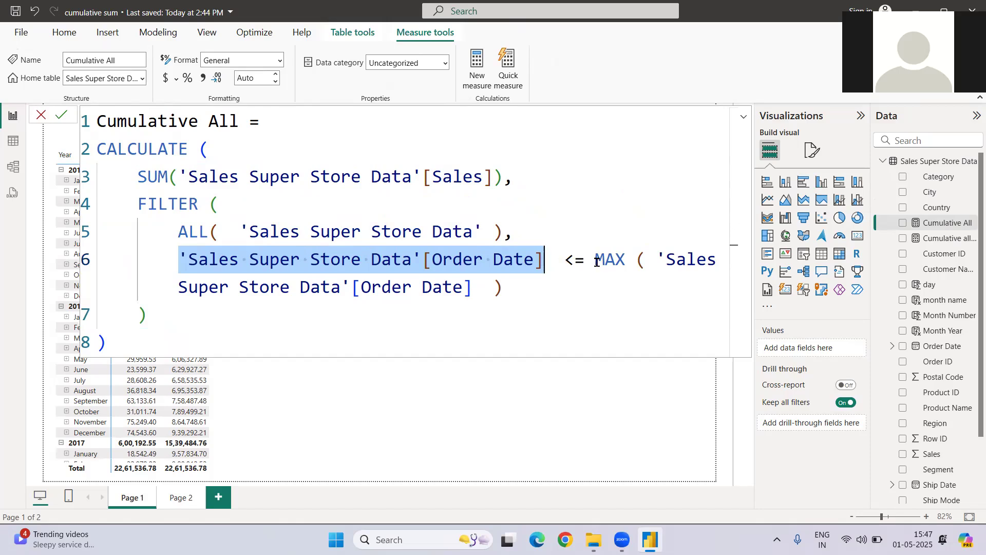
{"action": "left_click_drag", "start_coordinate": [596, 262], "coordinate": [612, 279]}
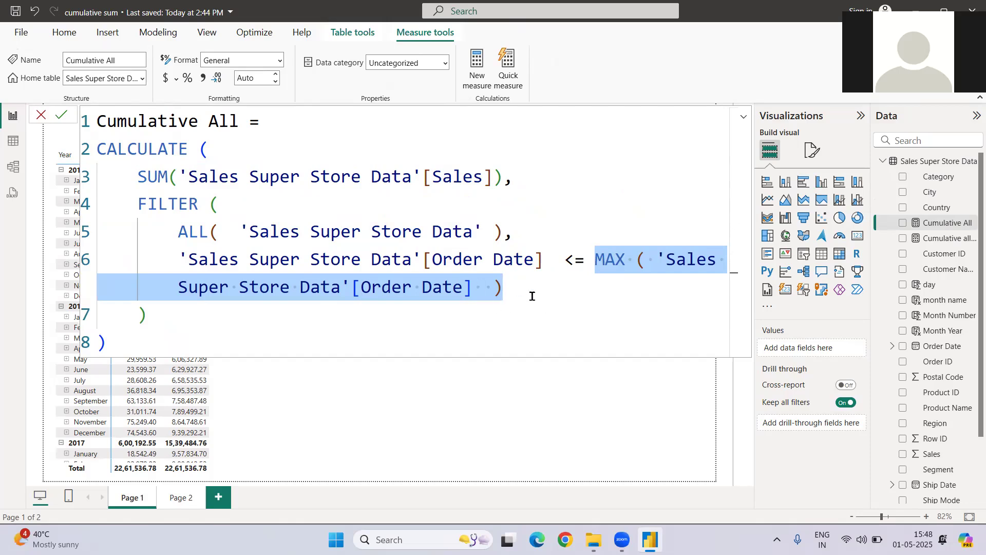
{"action": "left_click_drag", "start_coordinate": [531, 294], "coordinate": [97, 207]}
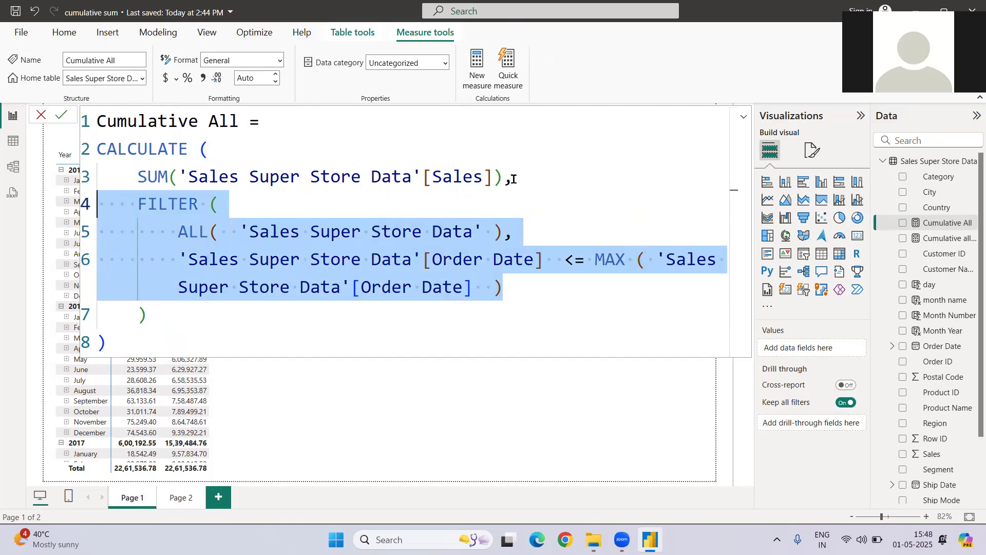
{"action": "left_click_drag", "start_coordinate": [514, 178], "coordinate": [137, 176]}
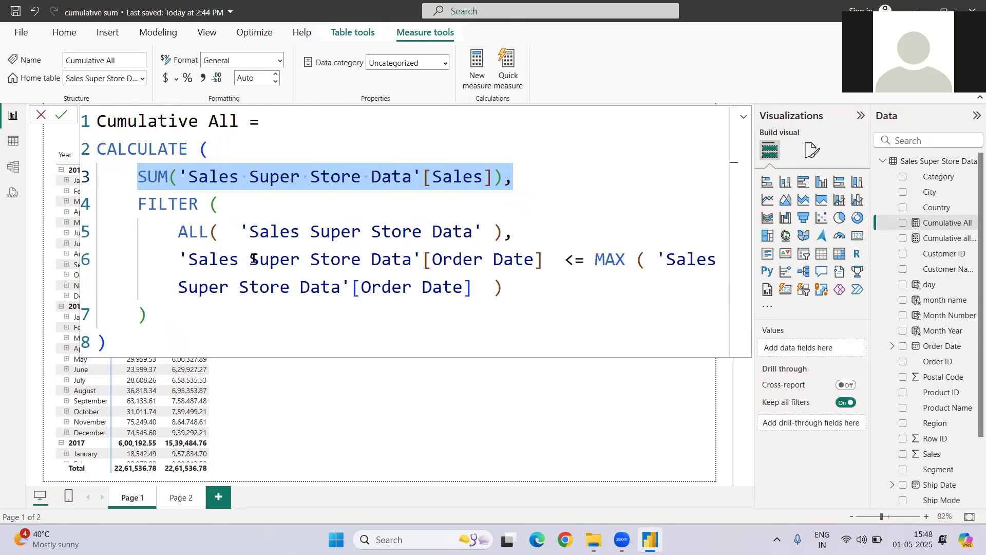
{"action": "left_click", "coordinate": [744, 118]}
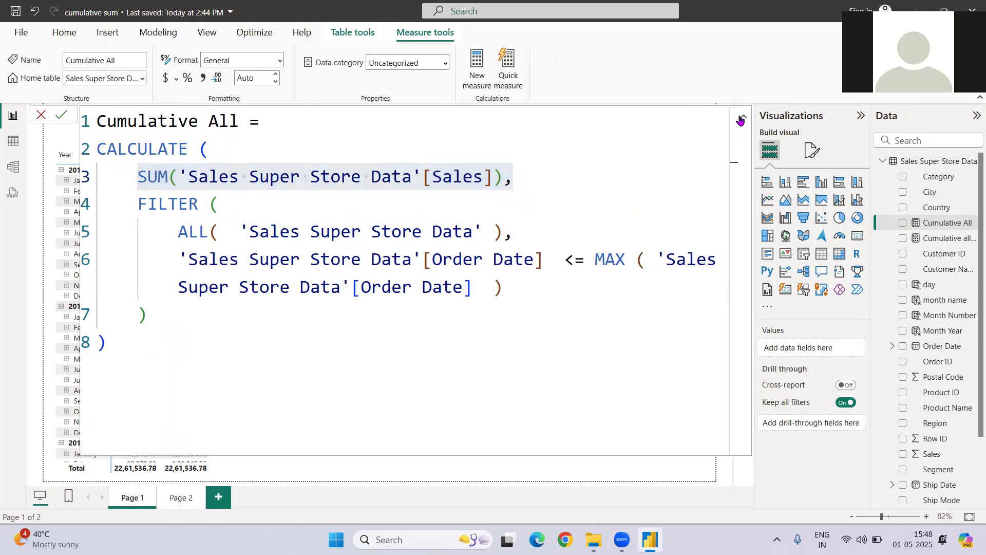
Collapse the formula bar and drill January 2015 into daily rows, Cumulative All reaching 14,205.71
{"action": "left_click", "coordinate": [744, 119]}
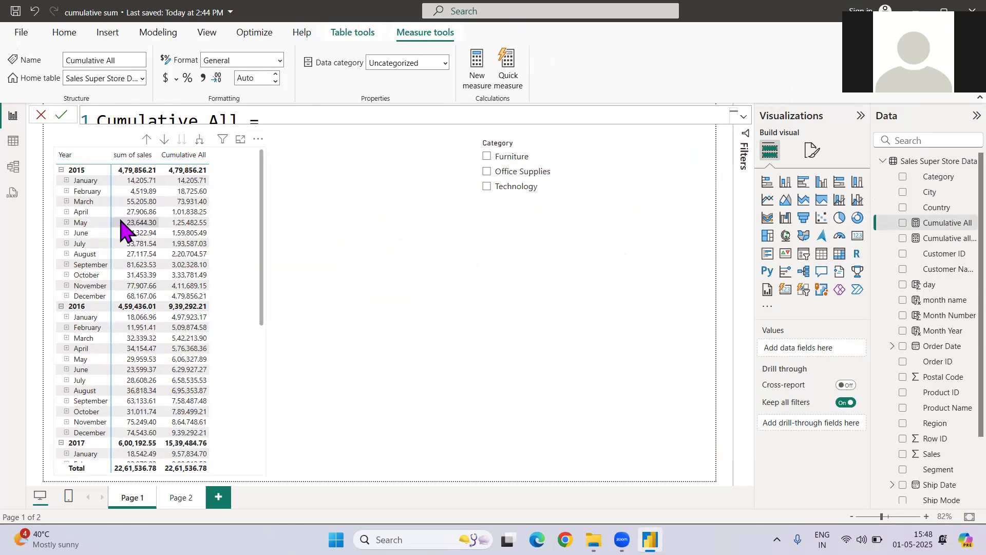
{"action": "left_click", "coordinate": [66, 182]}
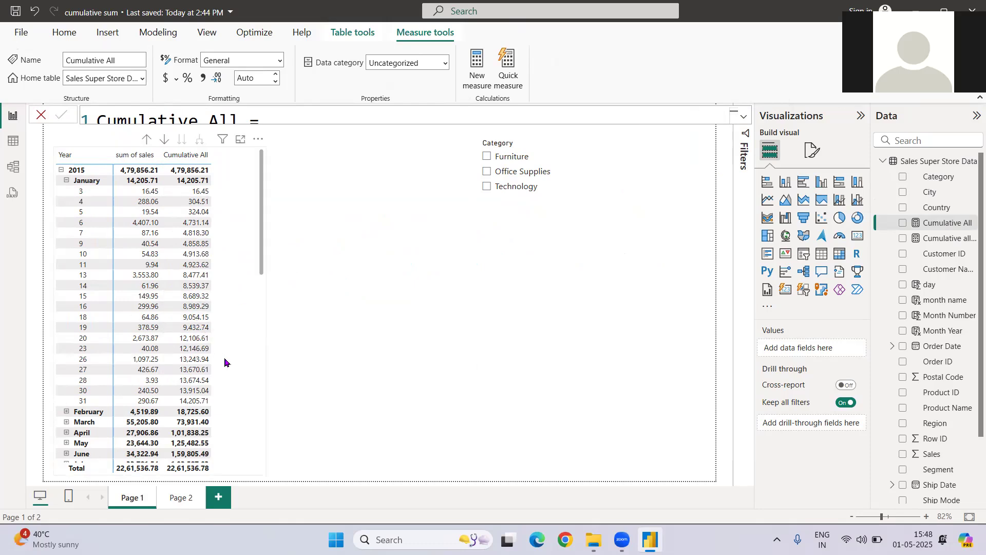
{"action": "scroll", "coordinate": [226, 363], "scroll_direction": "down", "scroll_amount": 5}
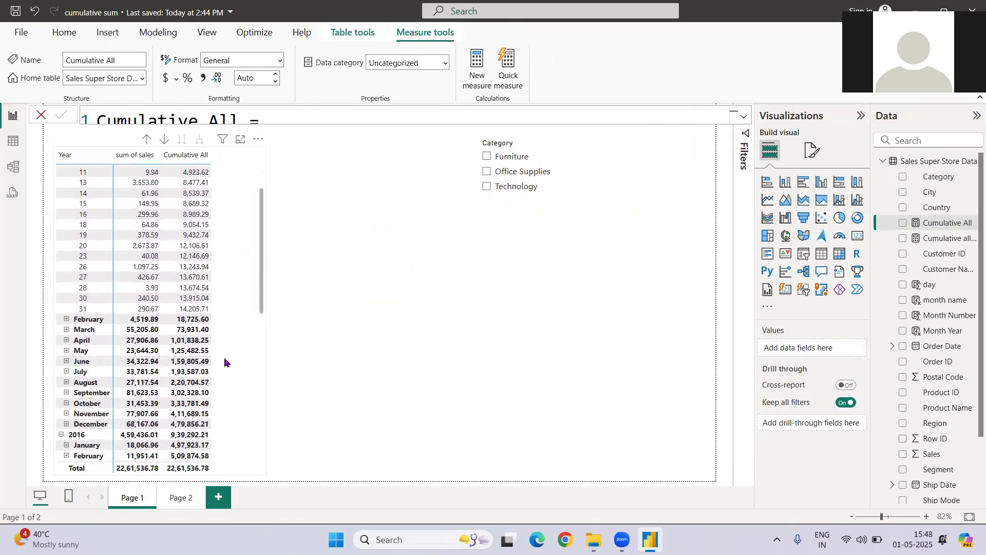
{"action": "scroll", "coordinate": [225, 362], "scroll_direction": "up", "scroll_amount": 5}
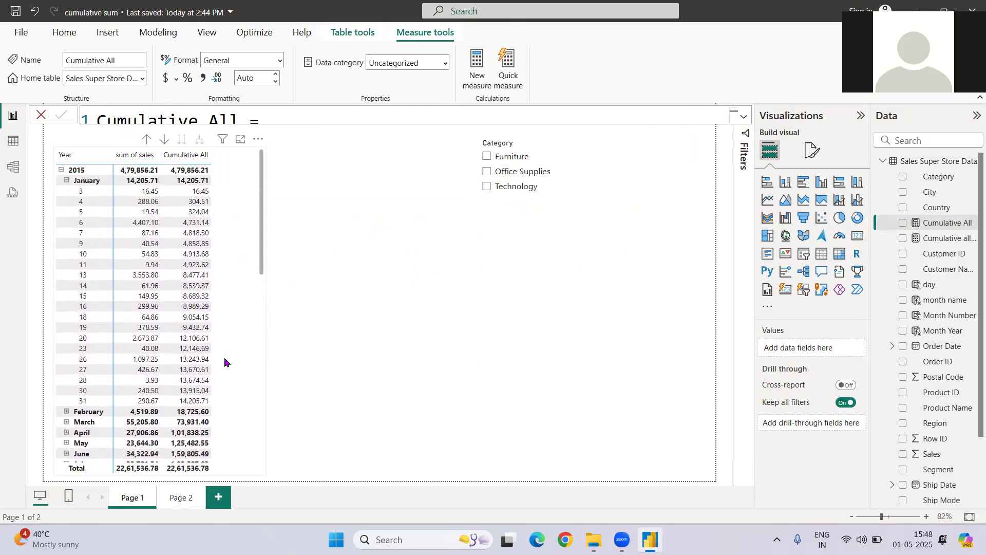
Filter to Technology, reread Cumulative All's ALL and order-date comparison, then clear Technology again
{"action": "left_click", "coordinate": [520, 188]}
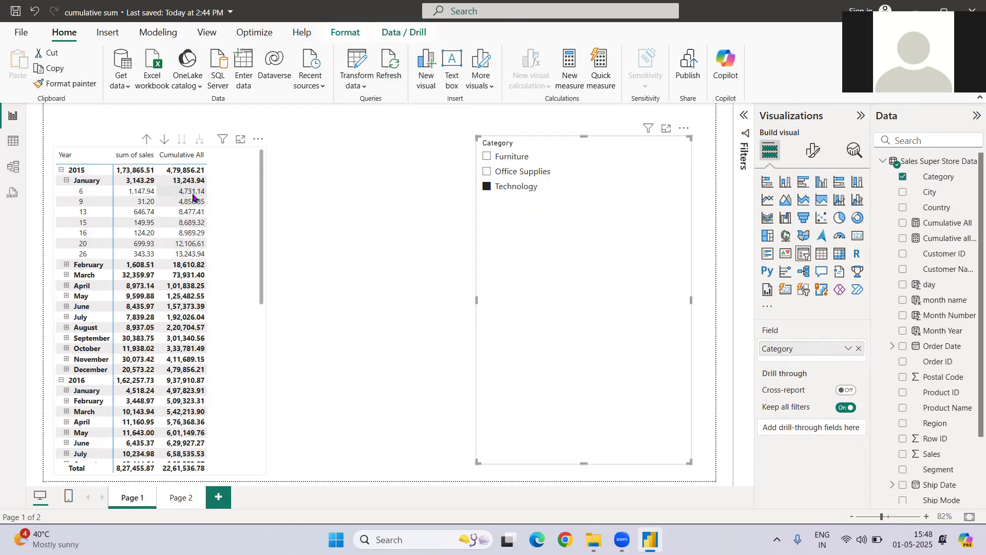
{"action": "left_click", "coordinate": [947, 224]}
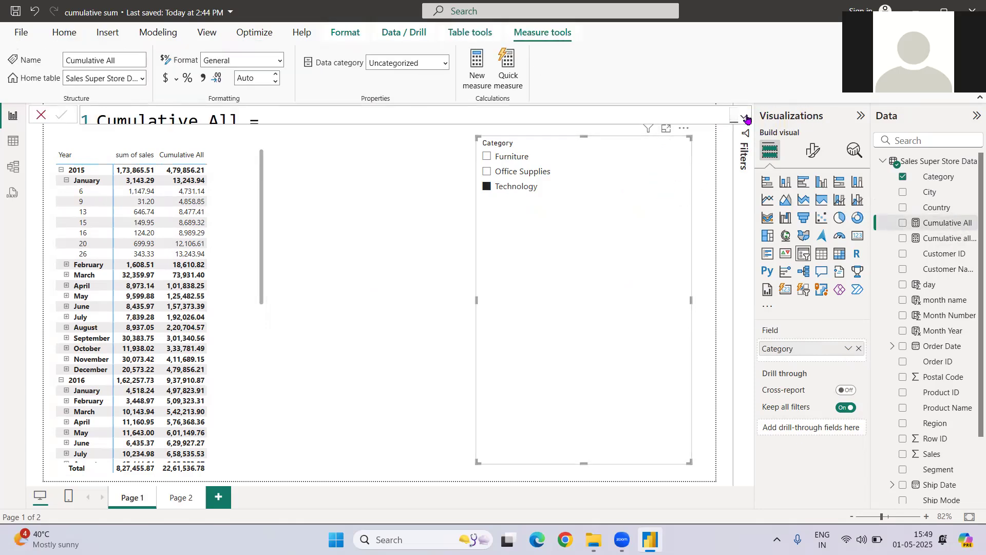
{"action": "left_click", "coordinate": [744, 117]}
{"action": "double_click", "coordinate": [202, 226]}
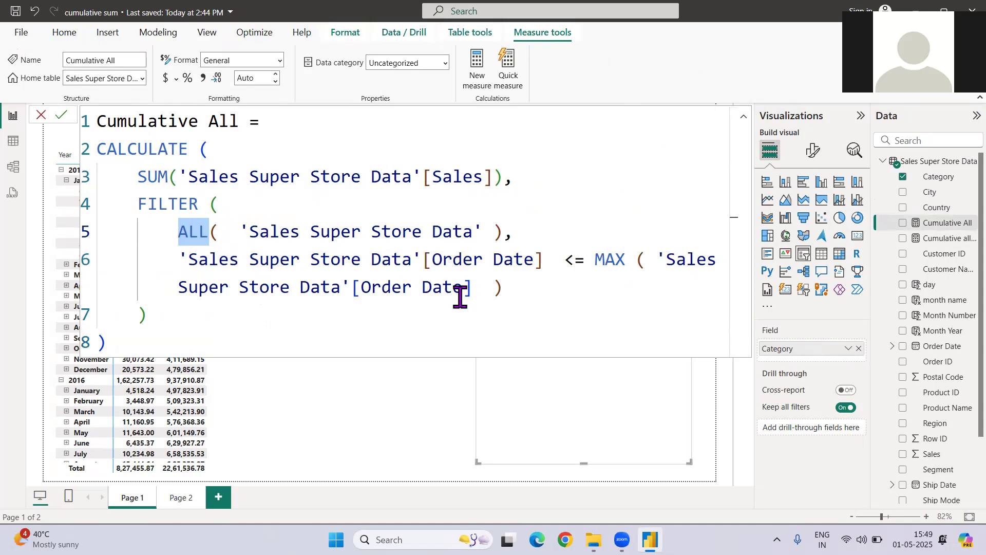
{"action": "left_click_drag", "start_coordinate": [484, 294], "coordinate": [95, 263]}
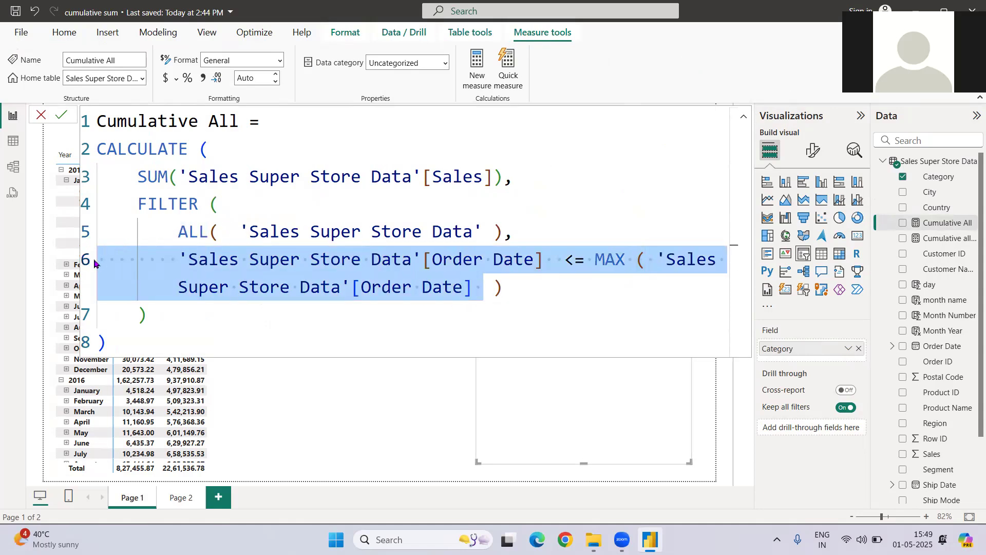
{"action": "key", "text": "Escape"}
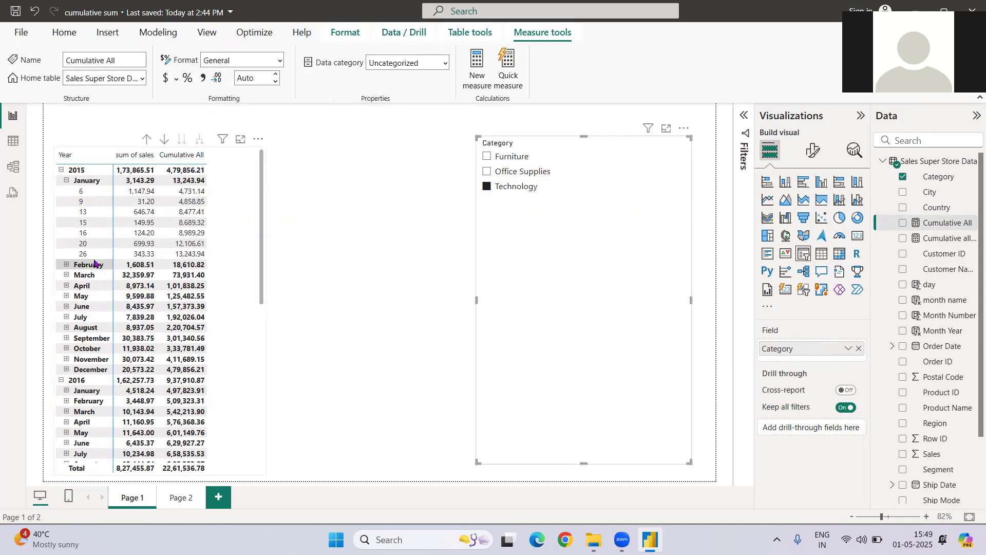
{"action": "left_click", "coordinate": [487, 187]}
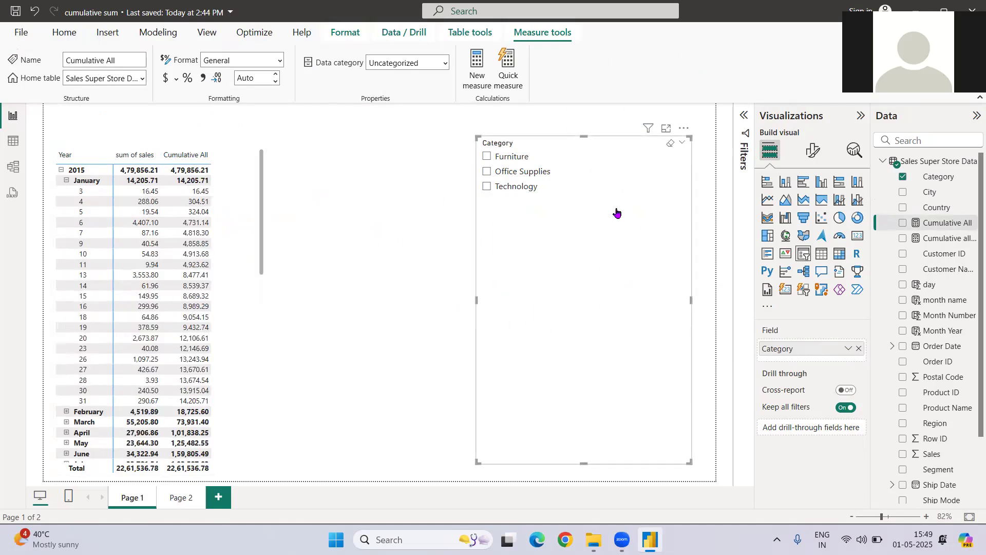
Widen the matrix, add Cumulative allselected as a column, and filter the slicer to Technology
{"action": "left_click", "coordinate": [260, 298]}
{"action": "left_click_drag", "start_coordinate": [266, 313], "coordinate": [306, 312]}
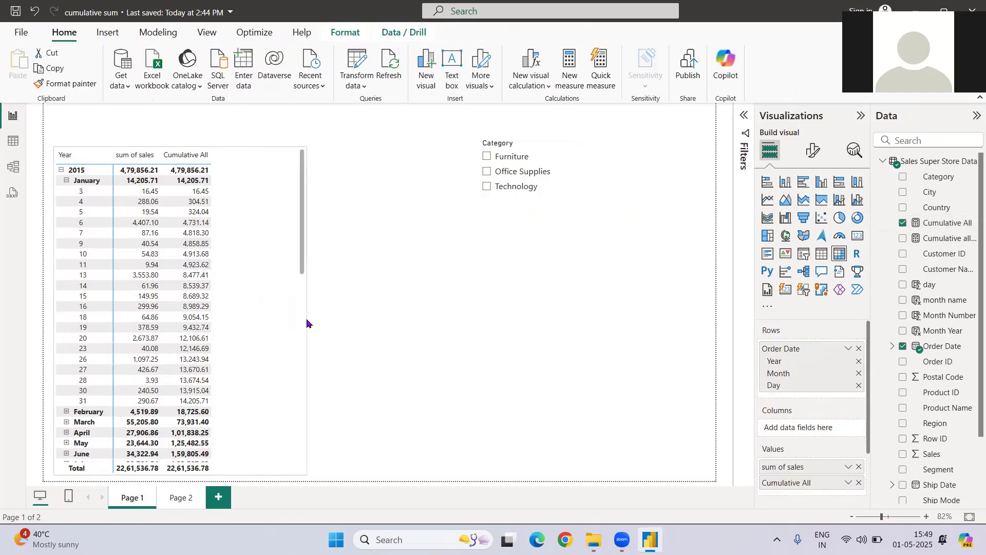
{"action": "left_click", "coordinate": [903, 241]}
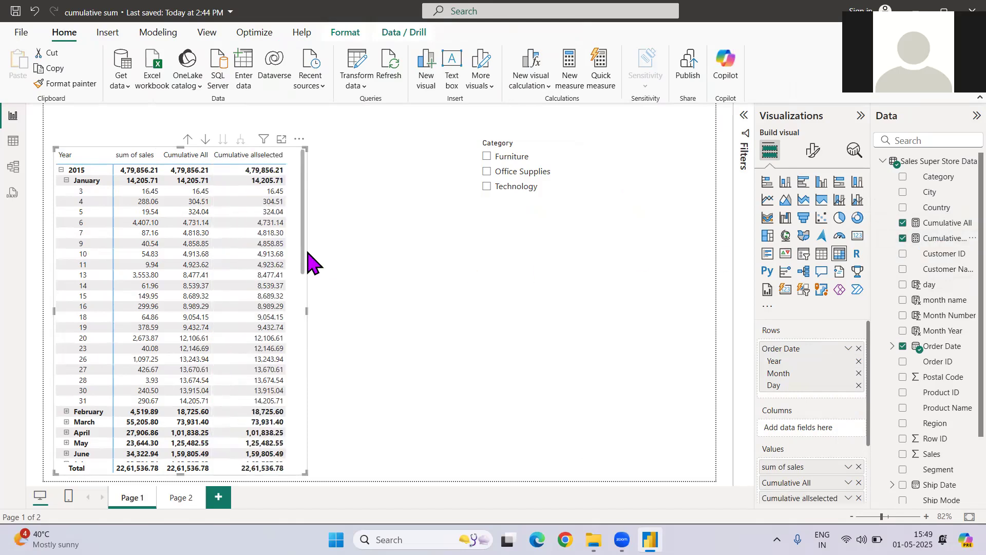
{"action": "left_click", "coordinate": [509, 188]}
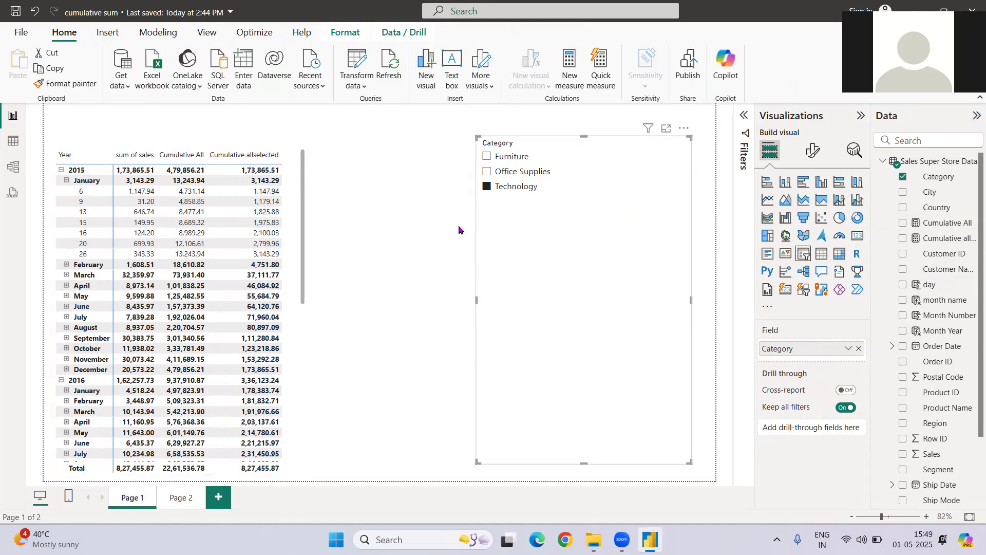
Expand February into days and highlight ALLSELECTED in the Cumulative allselected formula
{"action": "left_click", "coordinate": [66, 265]}
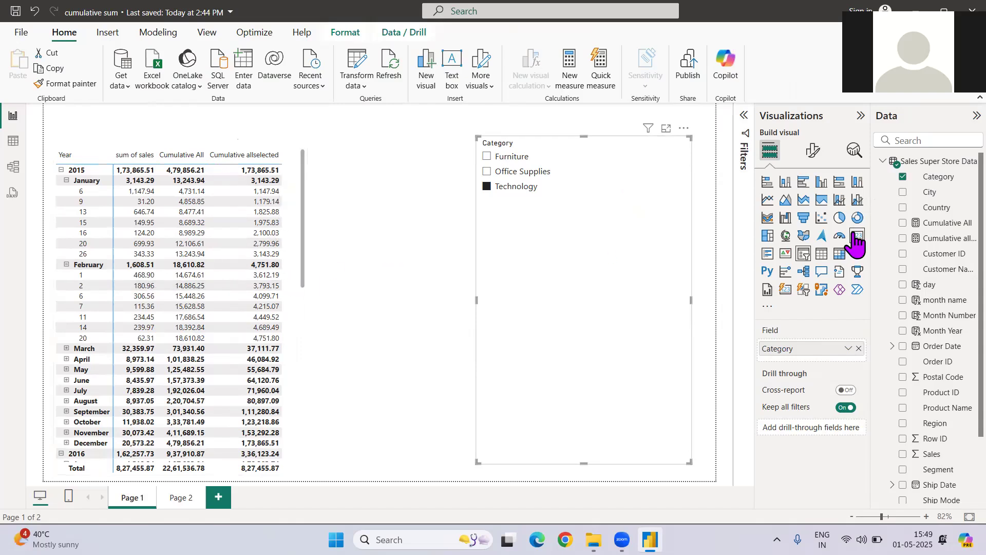
{"action": "left_click", "coordinate": [951, 240]}
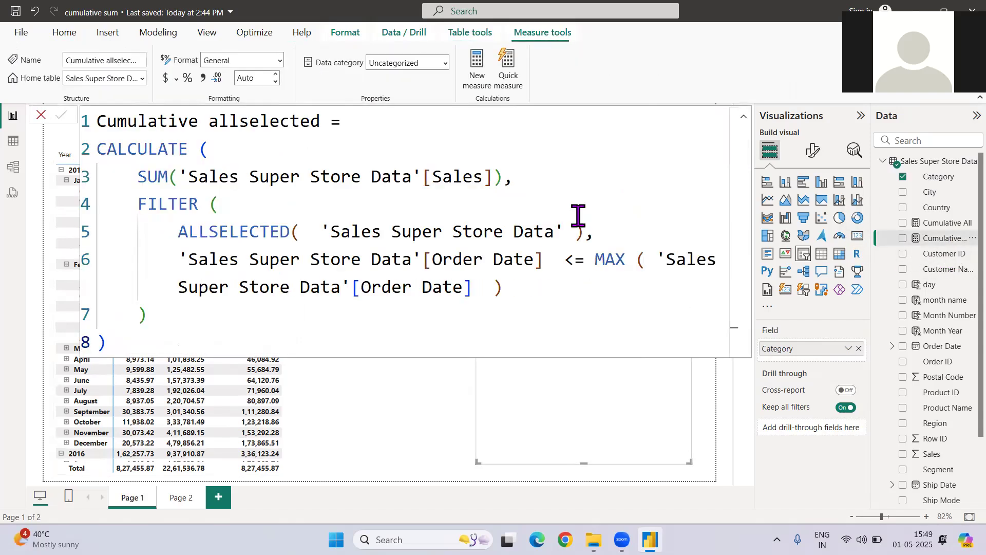
{"action": "left_click", "coordinate": [228, 233]}
{"action": "double_click", "coordinate": [228, 233]}
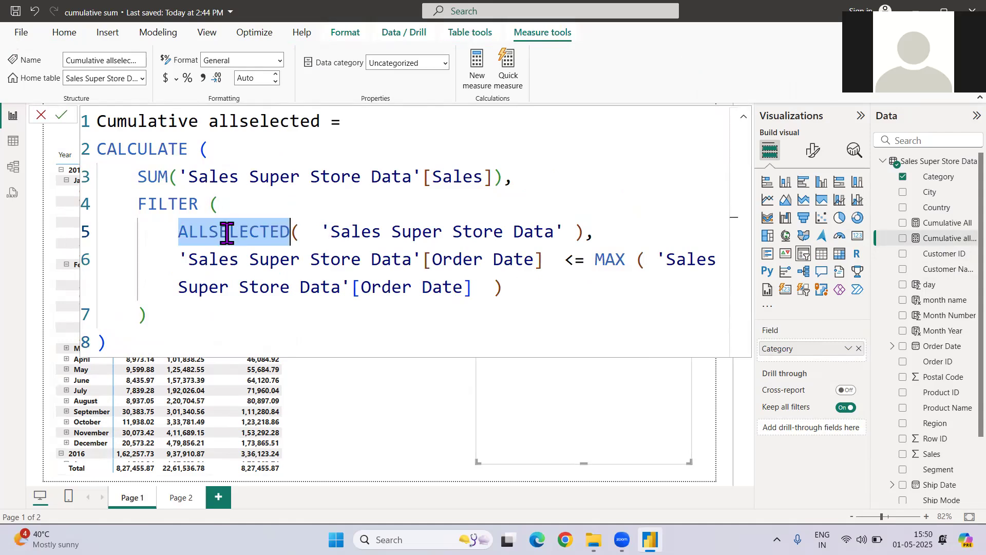
{"action": "key", "text": "shift+Right"}
{"action": "key", "text": "shift+Right"}
{"action": "key", "text": "shift+Right"}
{"action": "key", "text": "shift+Right"}
{"action": "key", "text": "shift+Right"}
{"action": "key", "text": "shift+Right"}
{"action": "key", "text": "shift+Right"}
{"action": "key", "text": "shift+Right"}
{"action": "key", "text": "shift+Right"}
{"action": "key", "text": "shift+Right"}
{"action": "key", "text": "shift+Right"}
{"action": "key", "text": "shift+Right"}
{"action": "key", "text": "shift+Right"}
{"action": "key", "text": "shift+Right"}
{"action": "key", "text": "shift+Right"}
{"action": "key", "text": "shift+Right"}
{"action": "key", "text": "shift+Right"}
{"action": "key", "text": "shift+Right"}
{"action": "key", "text": "shift+Right"}
{"action": "key", "text": "shift+Right"}
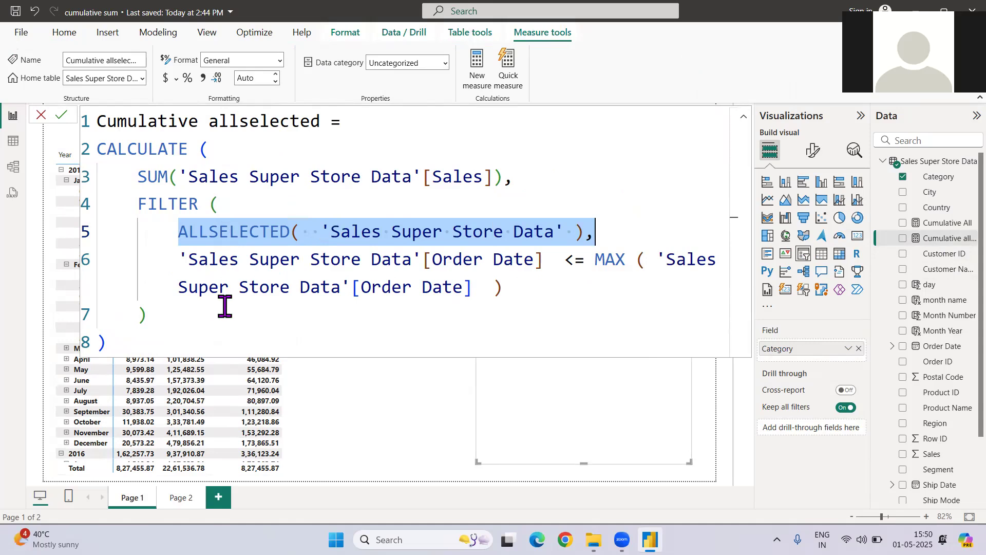
Select the whole Cumulative allselected formula, then reselect the ALLSELECTED keyword
{"action": "left_click_drag", "start_coordinate": [168, 348], "coordinate": [90, 123]}
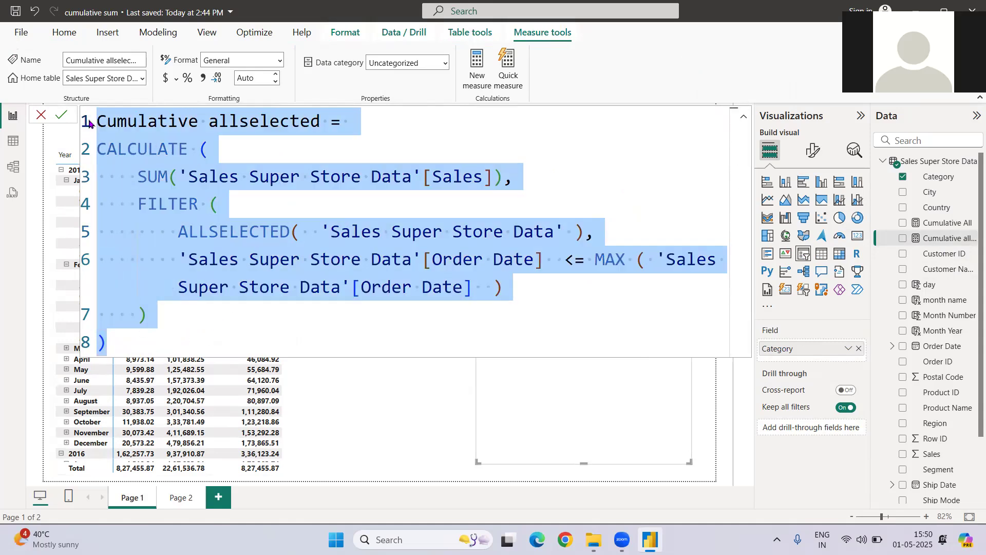
{"action": "double_click", "coordinate": [256, 227]}
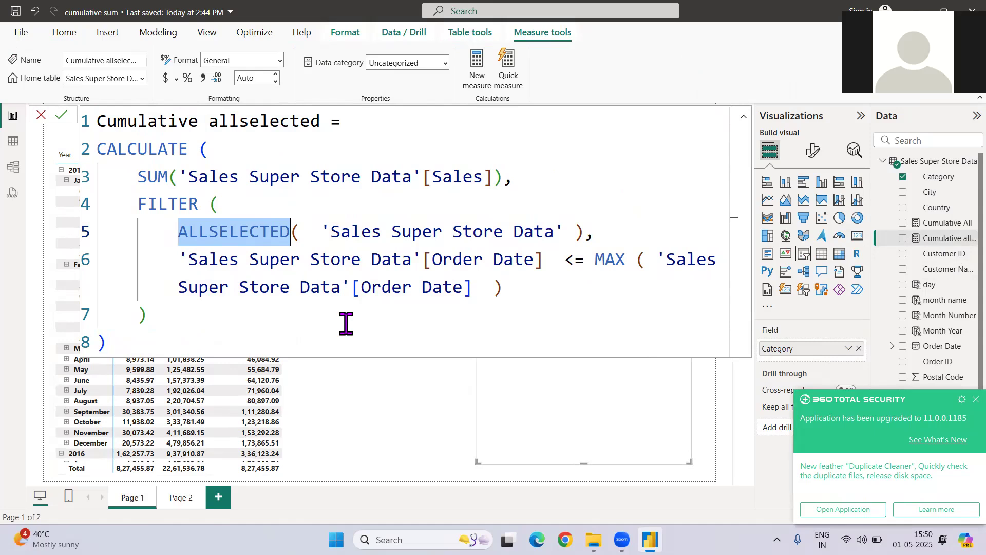
{"action": "left_click", "coordinate": [949, 404]}
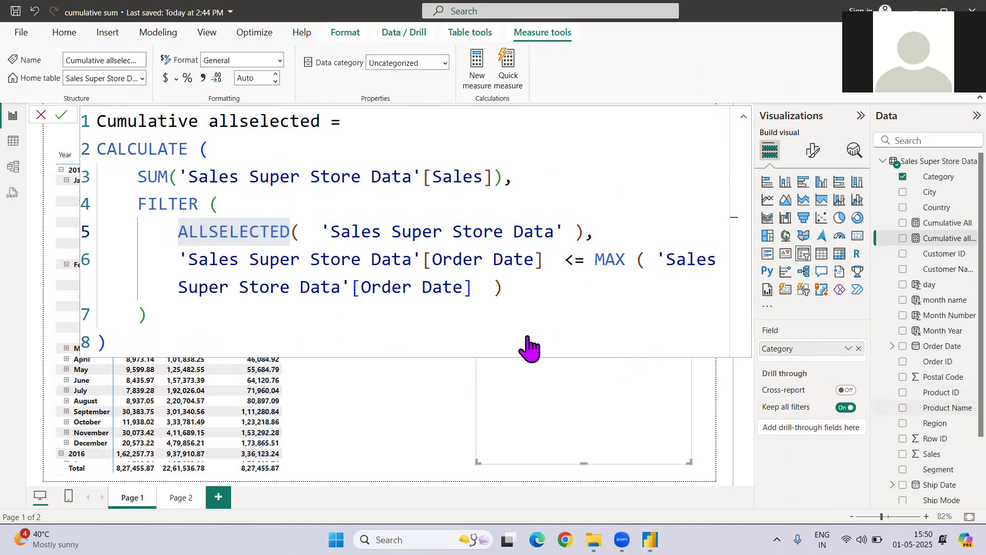
{"action": "double_click", "coordinate": [247, 236]}
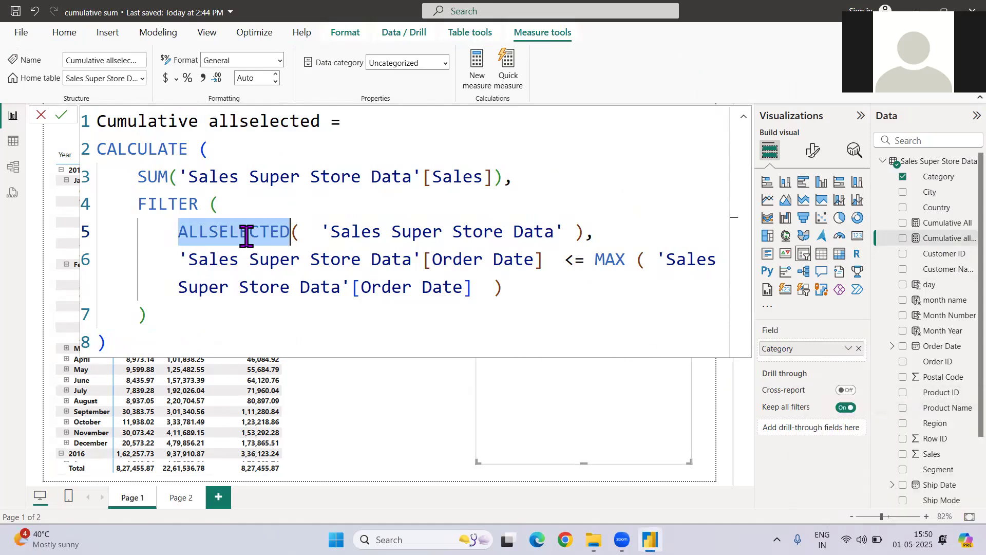
{"action": "left_click", "coordinate": [180, 344]}
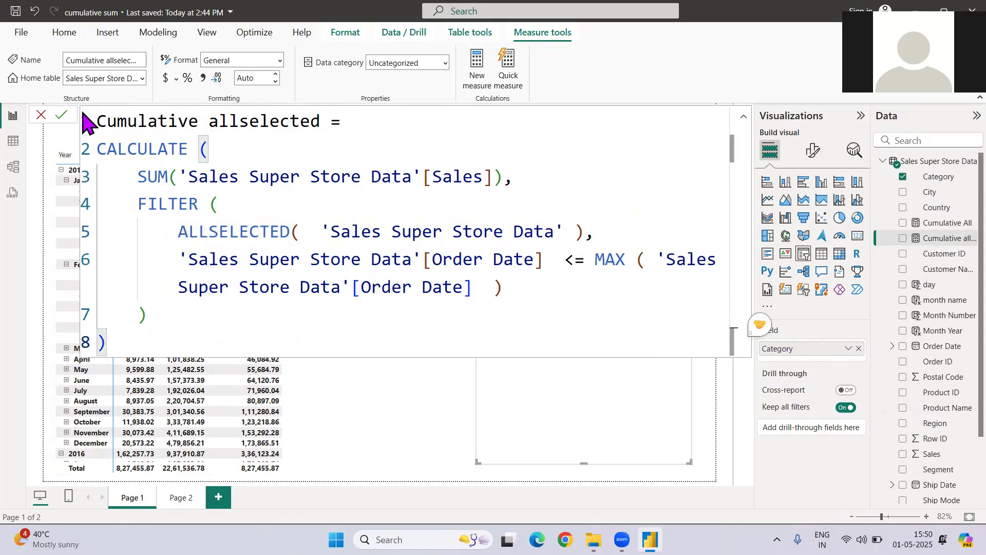
Collapse the formula bar and filter the Category slicer to Office Supplies, then Furniture
{"action": "left_click", "coordinate": [743, 117]}
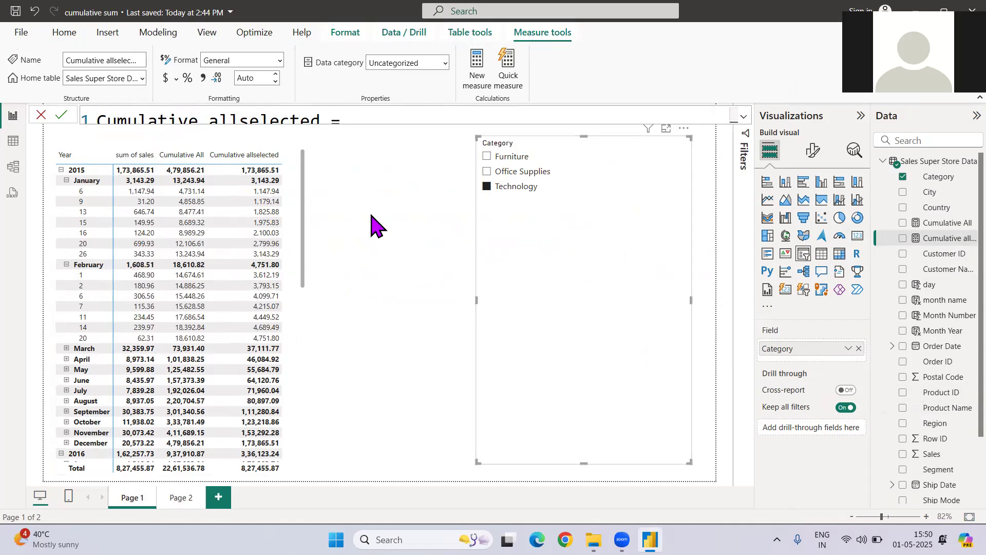
{"action": "left_click", "coordinate": [516, 174]}
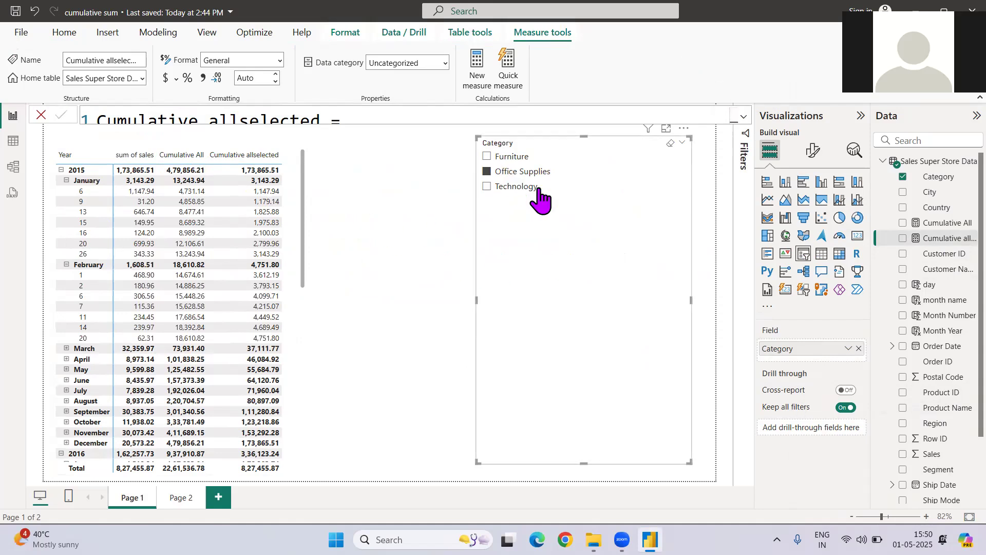
{"action": "left_click", "coordinate": [508, 158]}
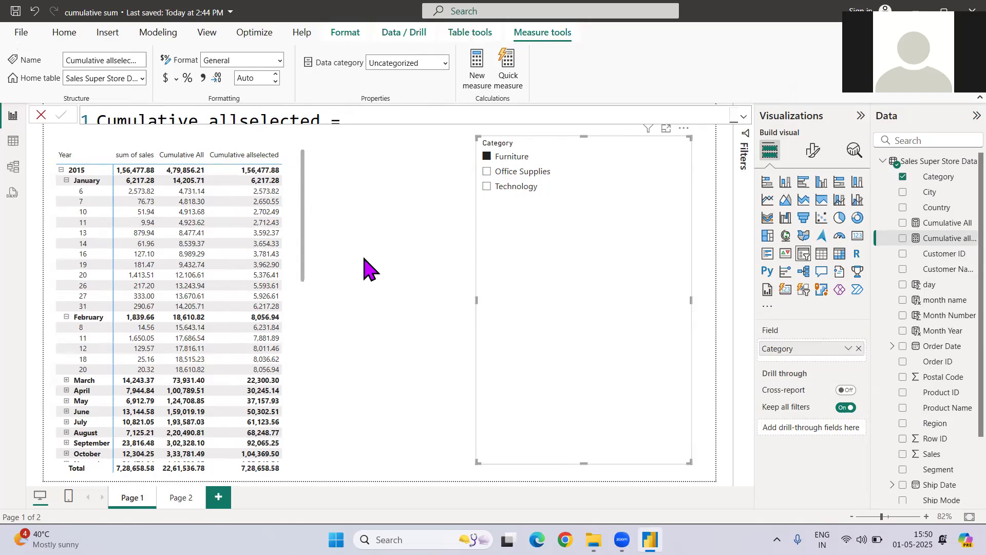